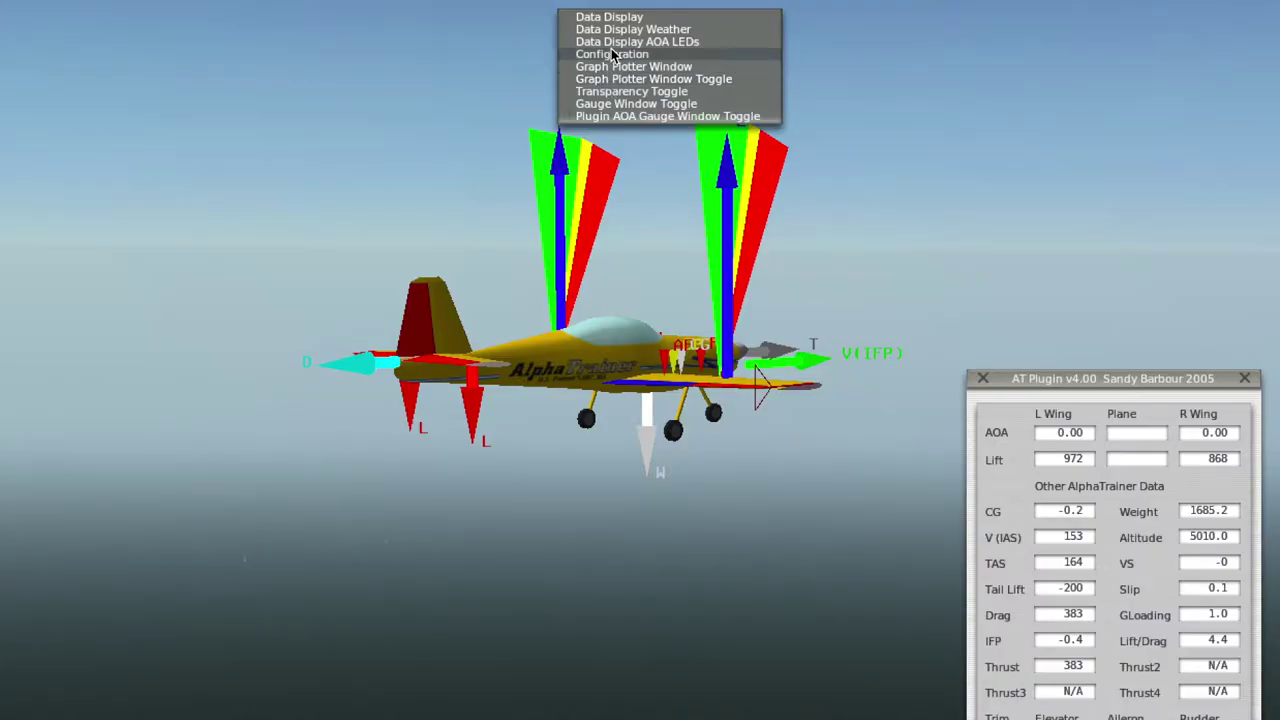
Open the AlphaTrainer Configuration from the Plugins menu
left_click(608, 56)
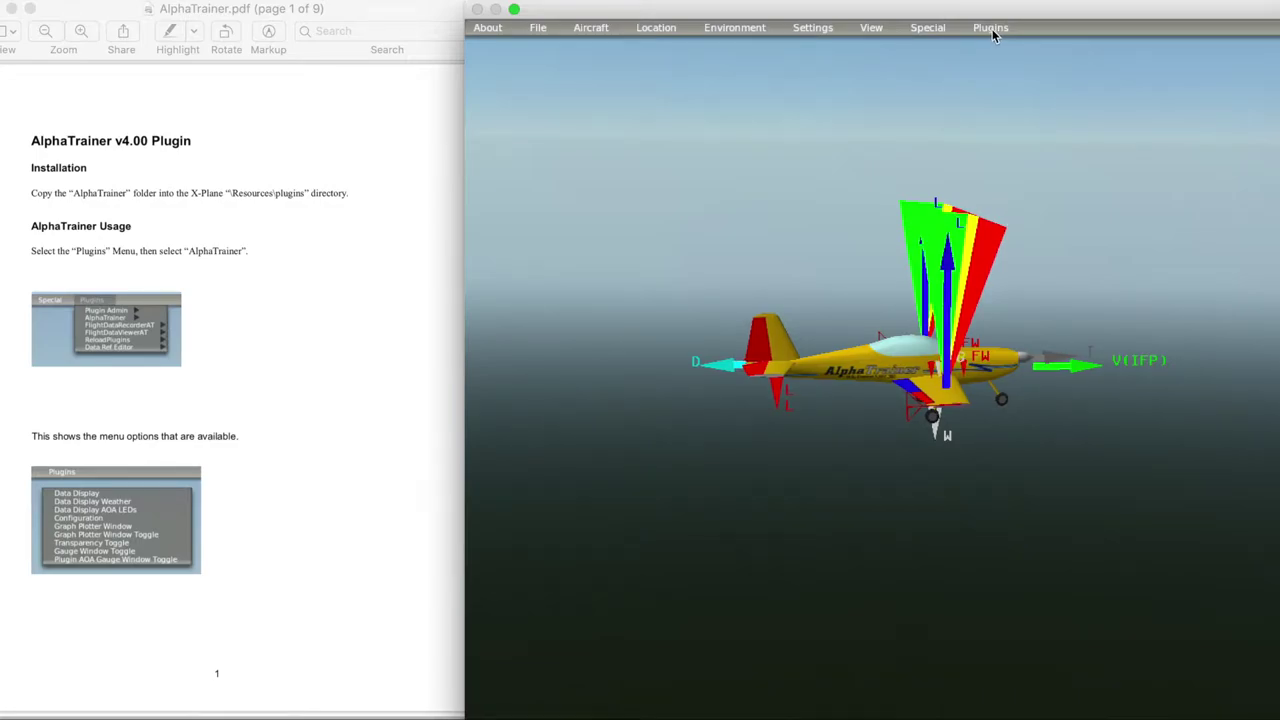
Open the AlphaTrainer Data Display window from the Plugins menu
left_click(993, 30)
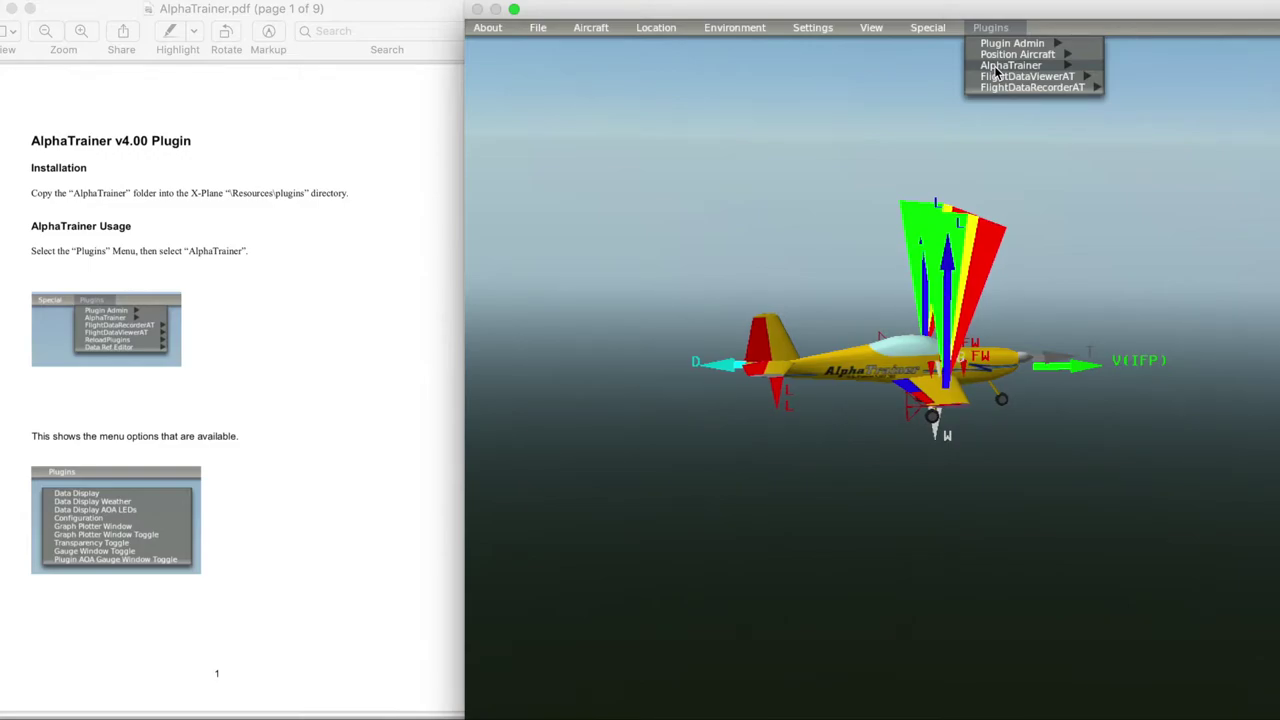
left_click(995, 68)
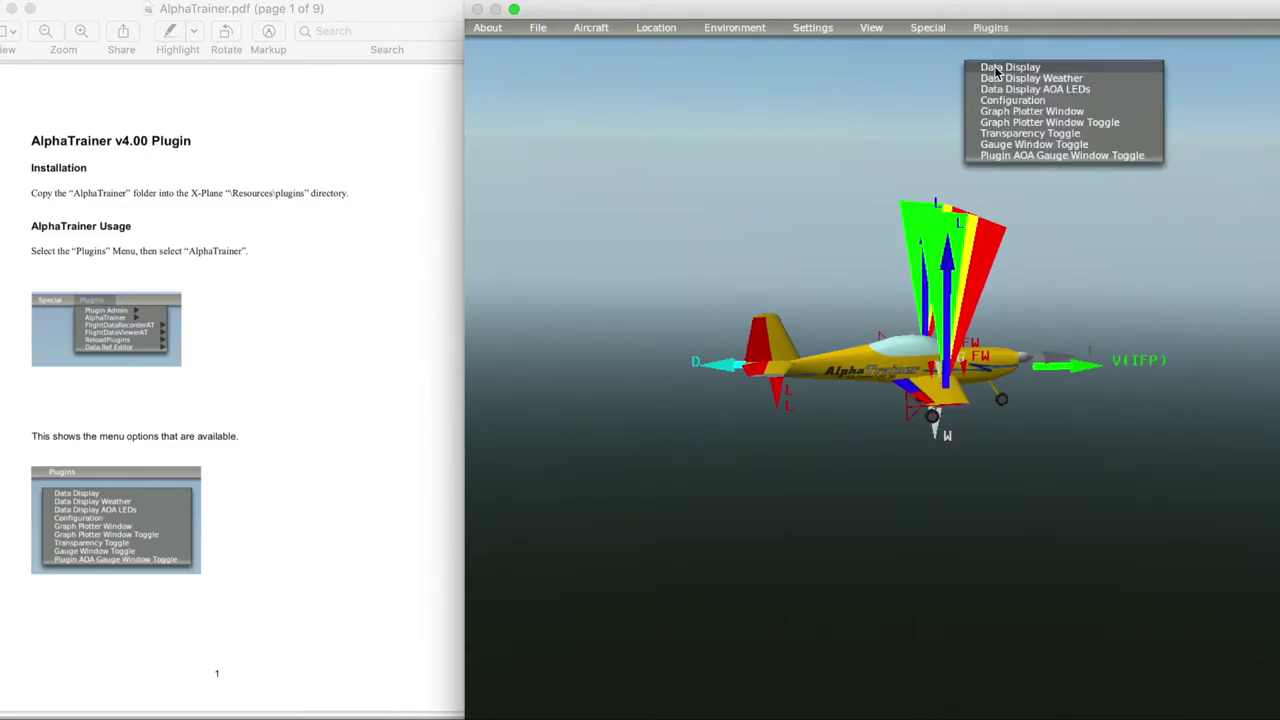
left_click(1005, 67)
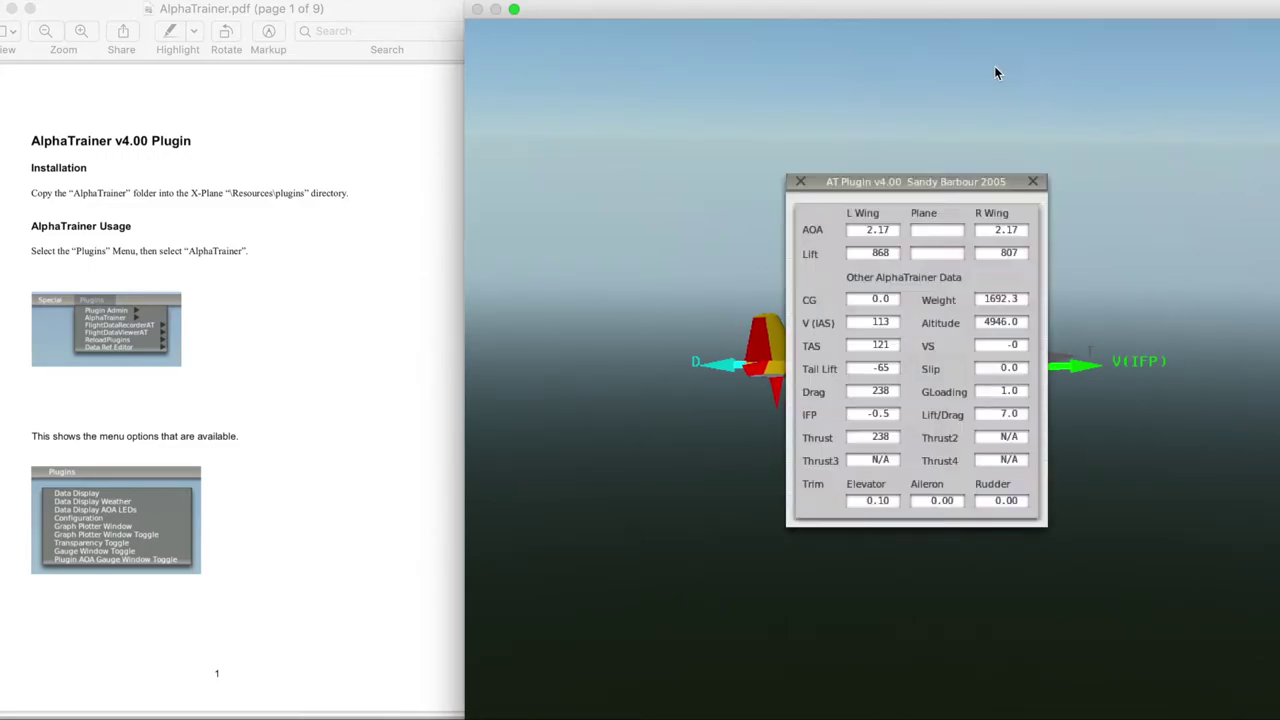
Bring the AlphaTrainer PDF guide forward and scroll down to page 3
left_click(389, 330)
scroll(389, 335, "down", 15)
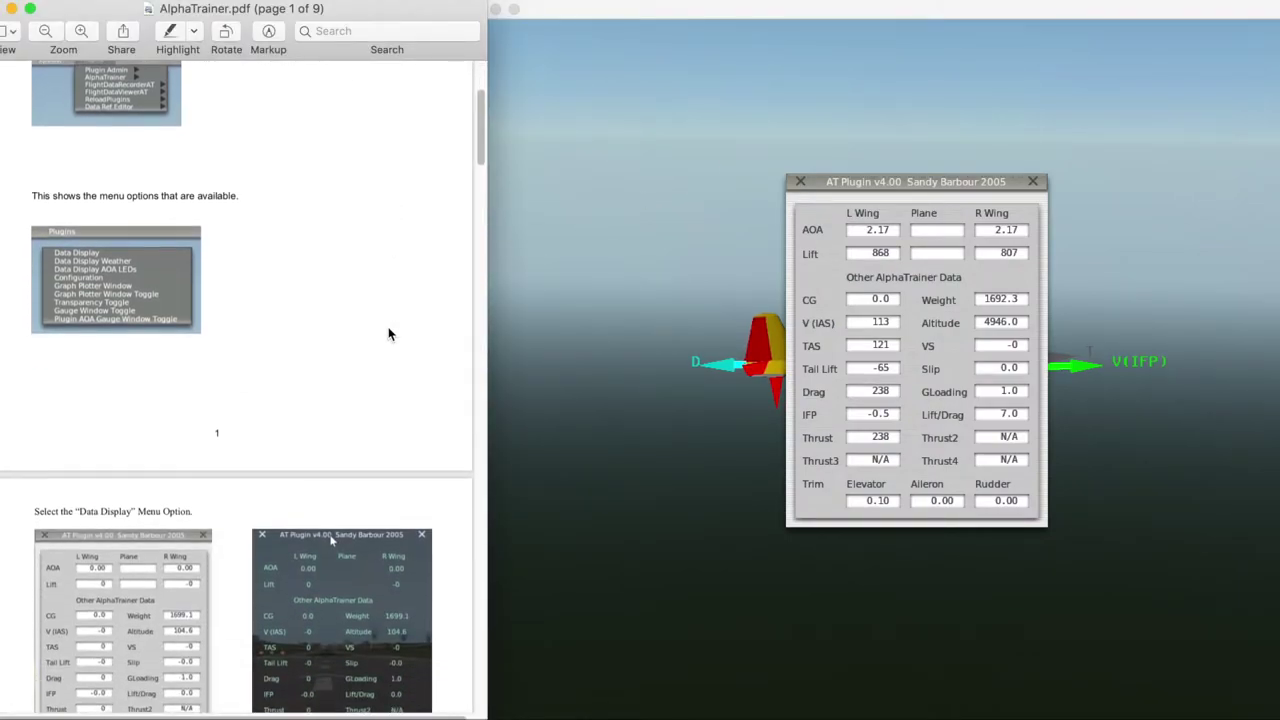
scroll(389, 333, "down", 6)
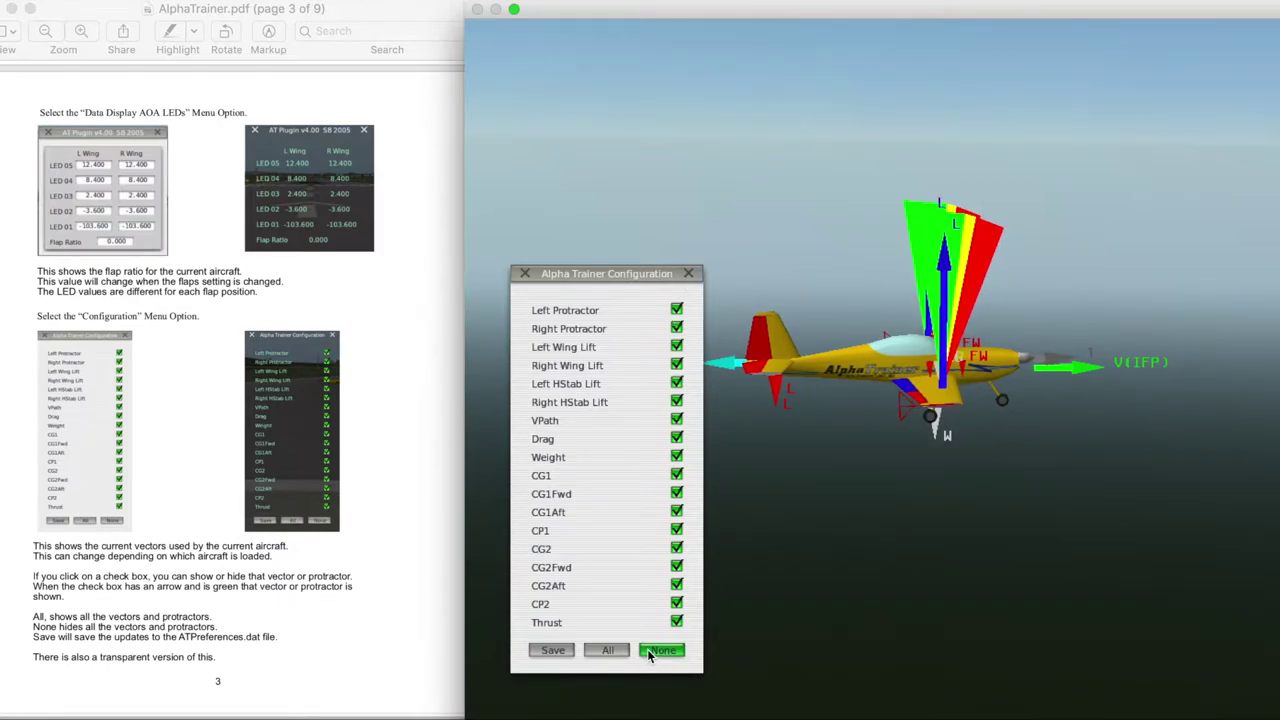
Hide all vectors, then show only the left/right protractors and left/right wing lift vectors
left_click(647, 650)
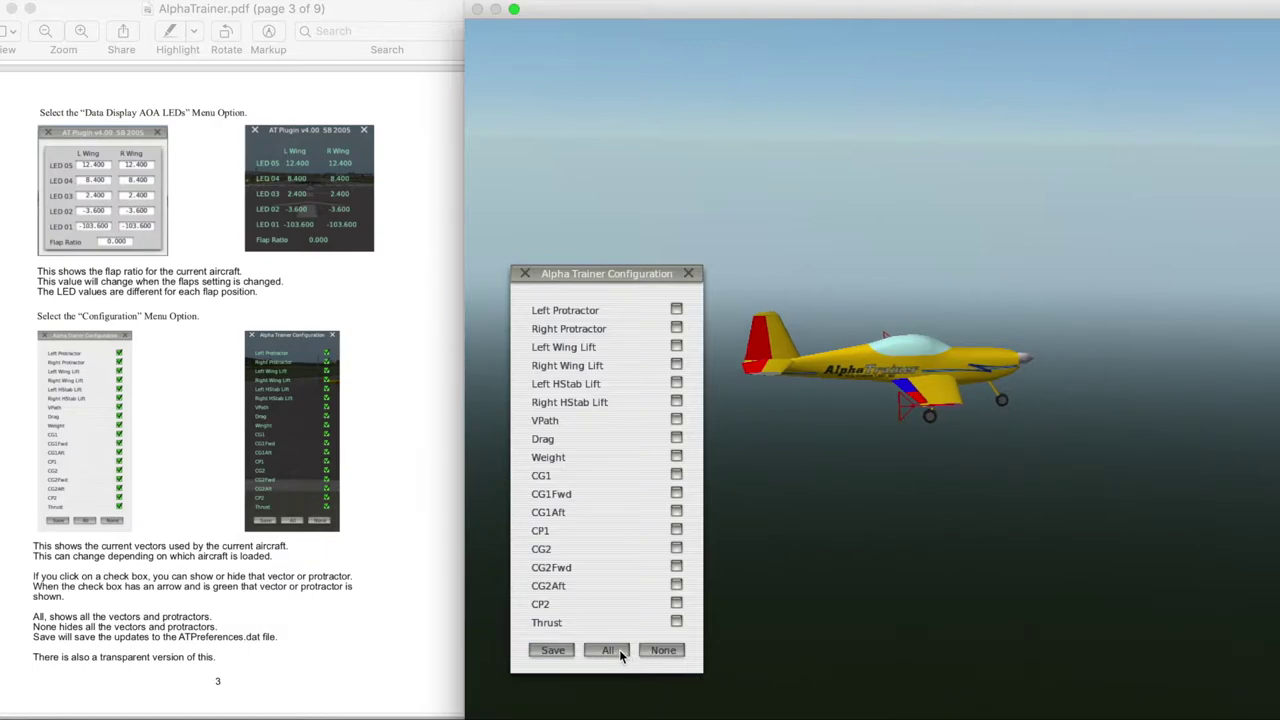
left_click(680, 312)
left_click(677, 330)
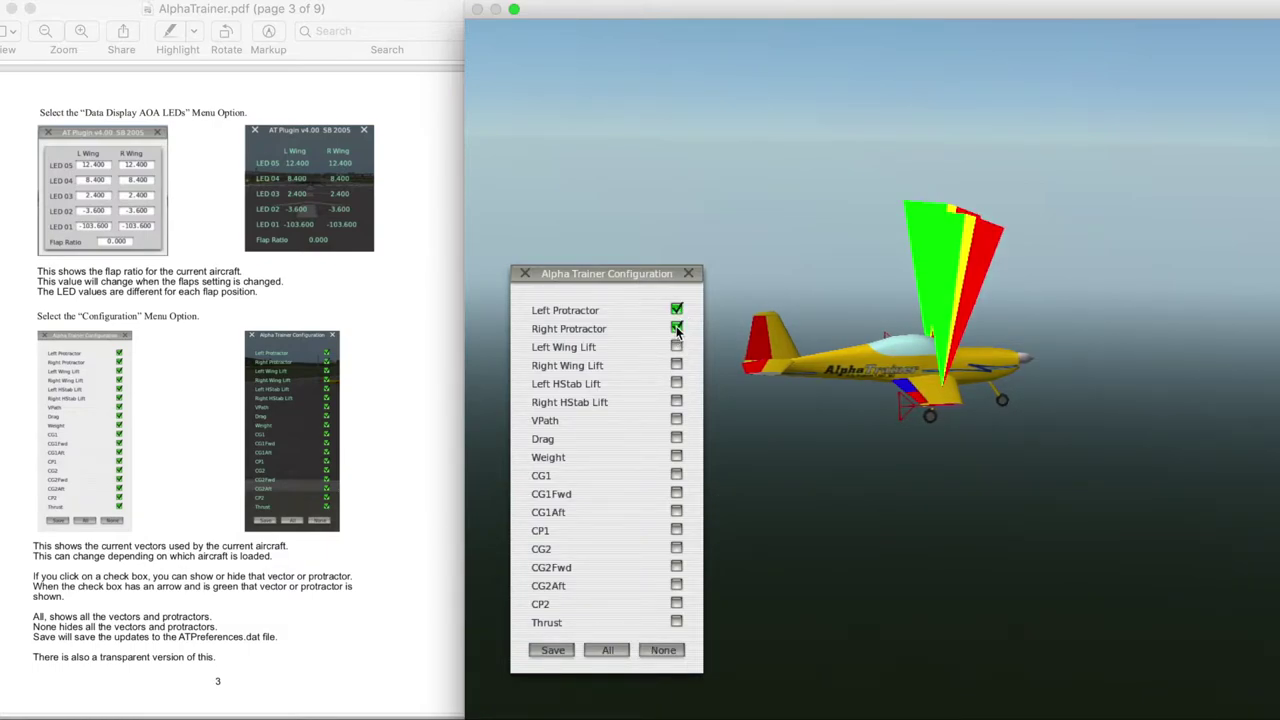
left_click(677, 346)
left_click(677, 366)
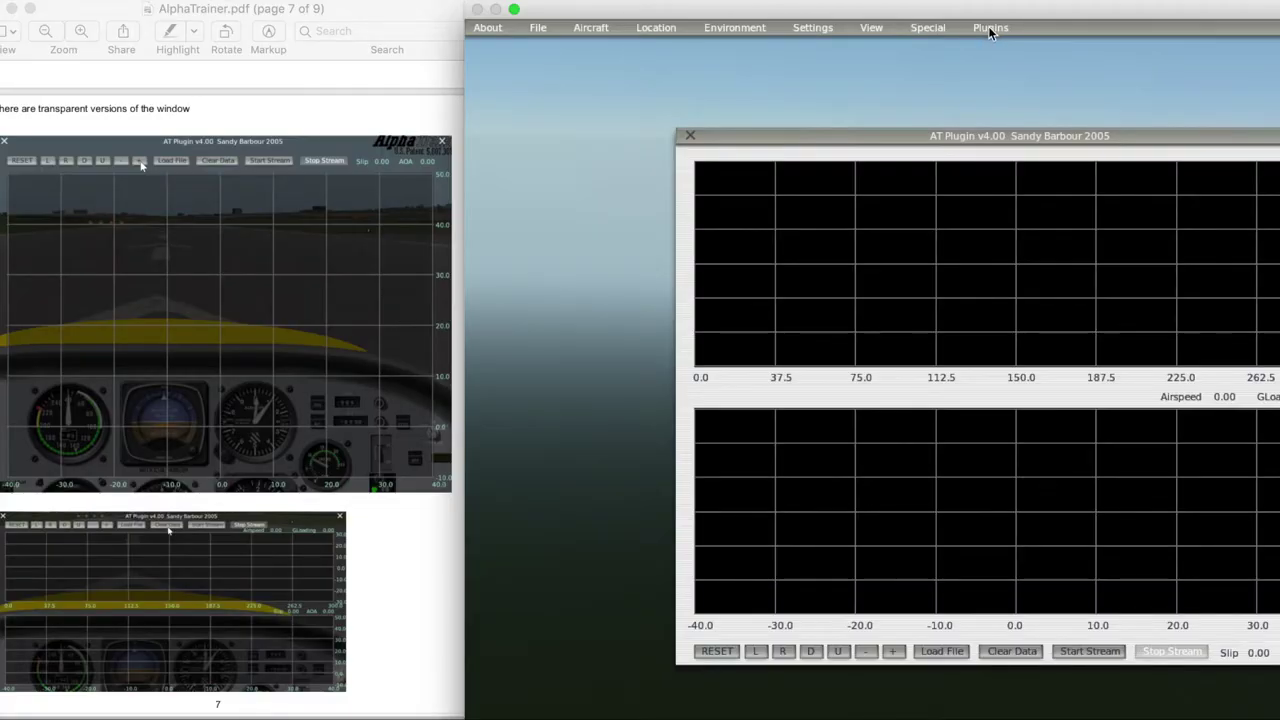
Toggle the AlphaTrainer graph plotter window
left_click(988, 27)
left_click(992, 65)
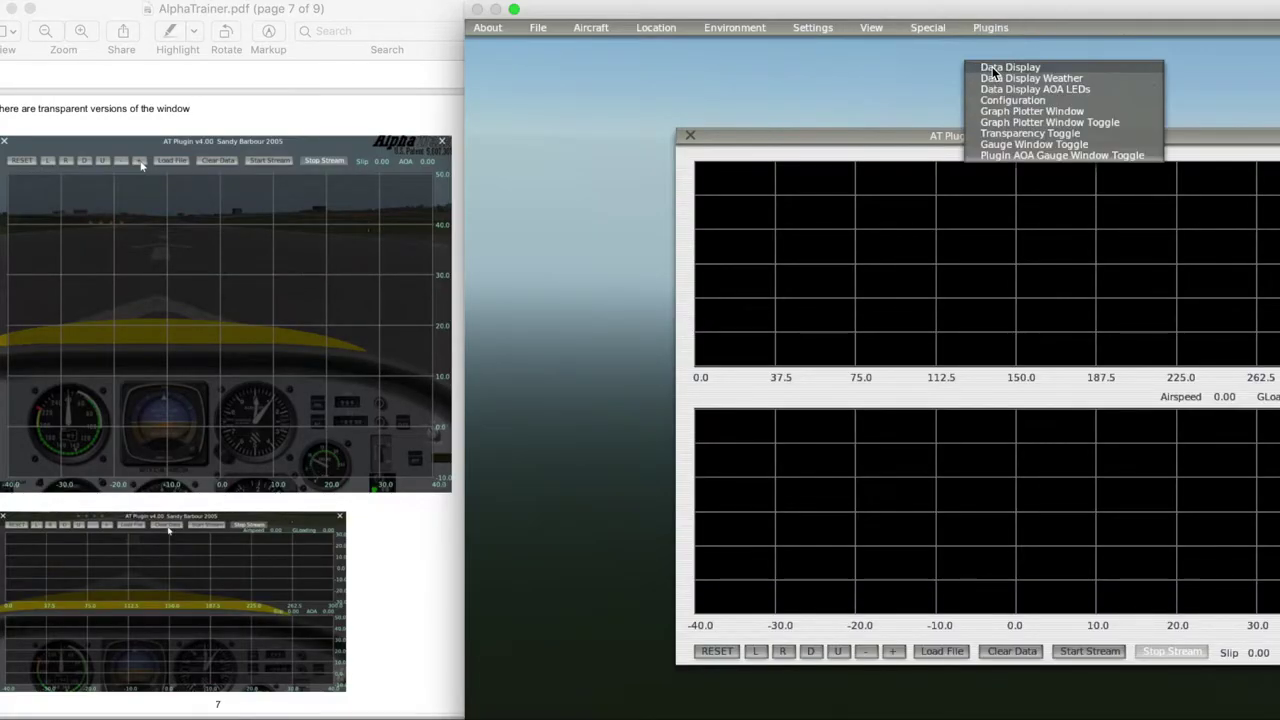
left_click(1000, 125)
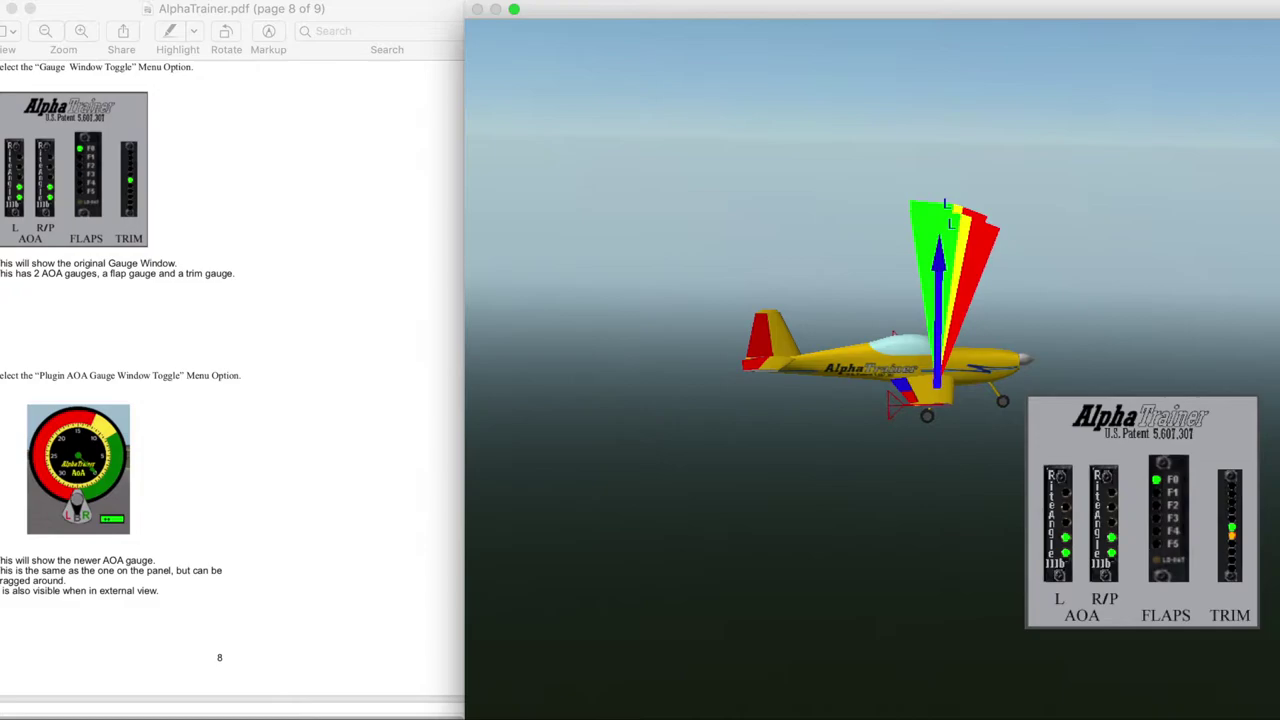
Show the round AOA gauge and place it beside the aircraft
mouse_move(823, 24)
left_click(979, 28)
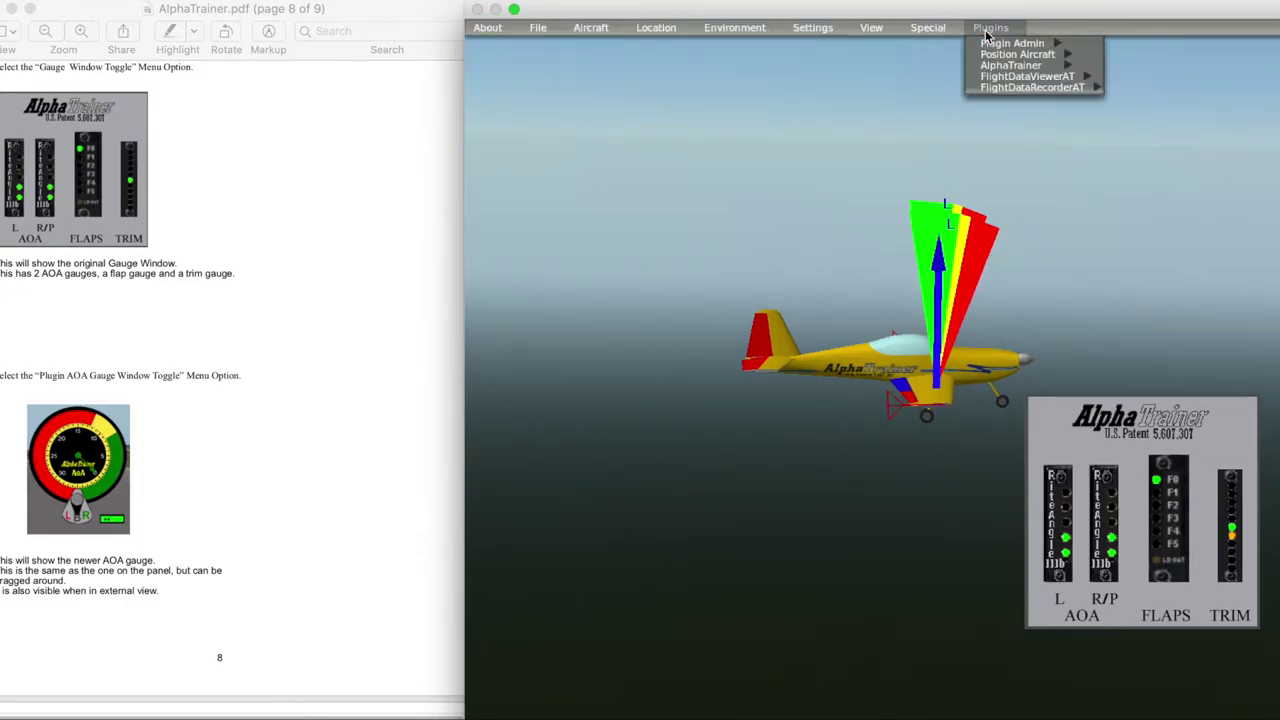
mouse_move(1000, 72)
left_click(996, 160)
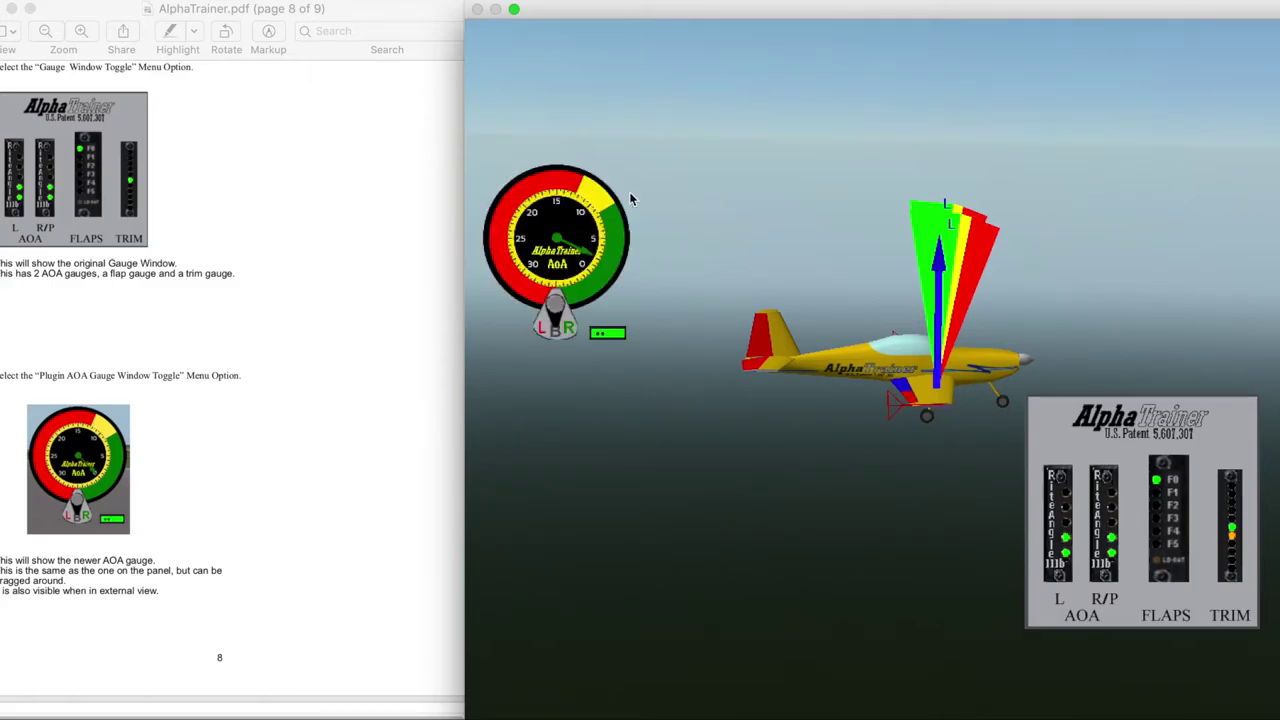
left_click_drag(552, 192, 619, 352)
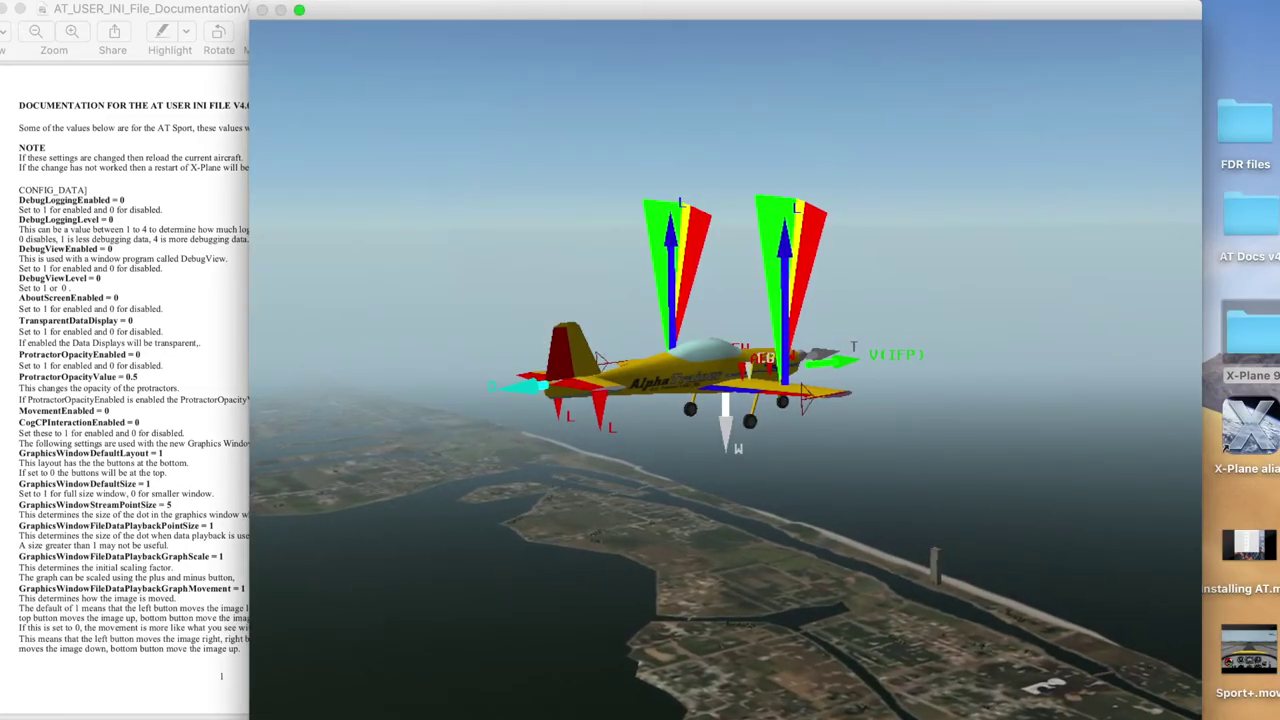
Browse X-Plane 9 > Aircraft > AT airplanes 5.21 > AT Sport 1 and open ATUserPreferences.ini
left_click(1254, 350)
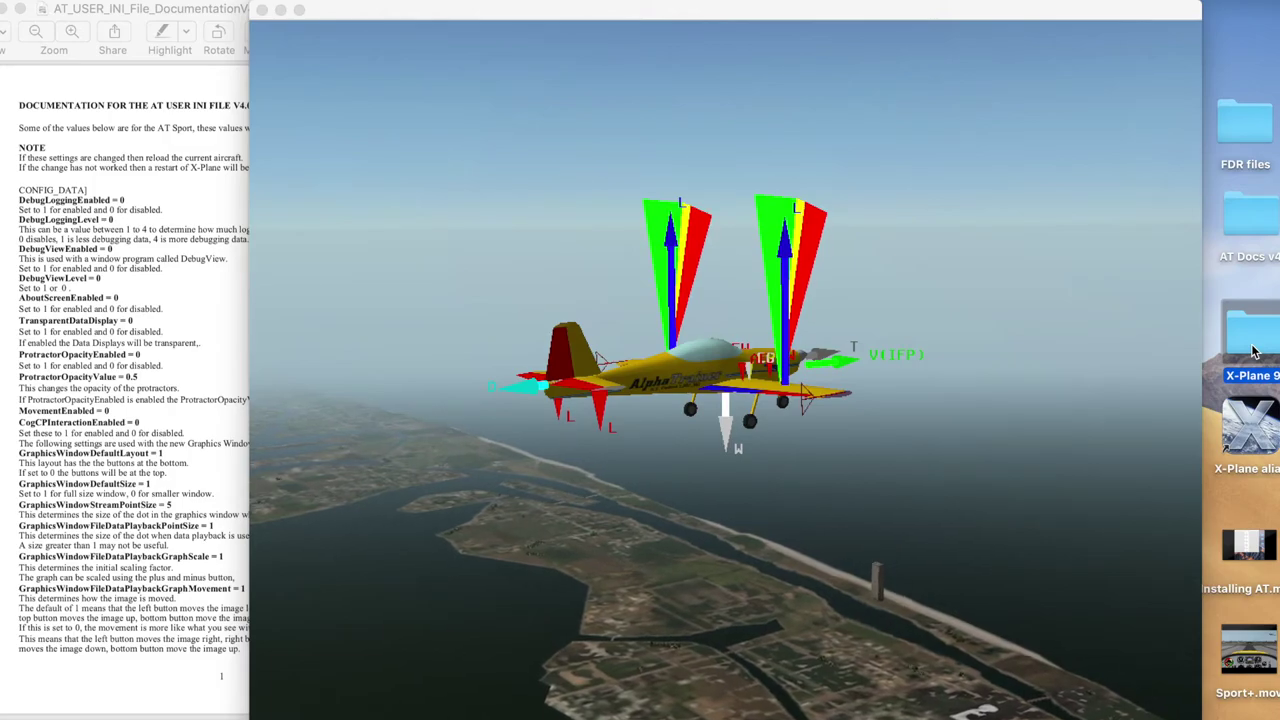
double_click(1254, 350)
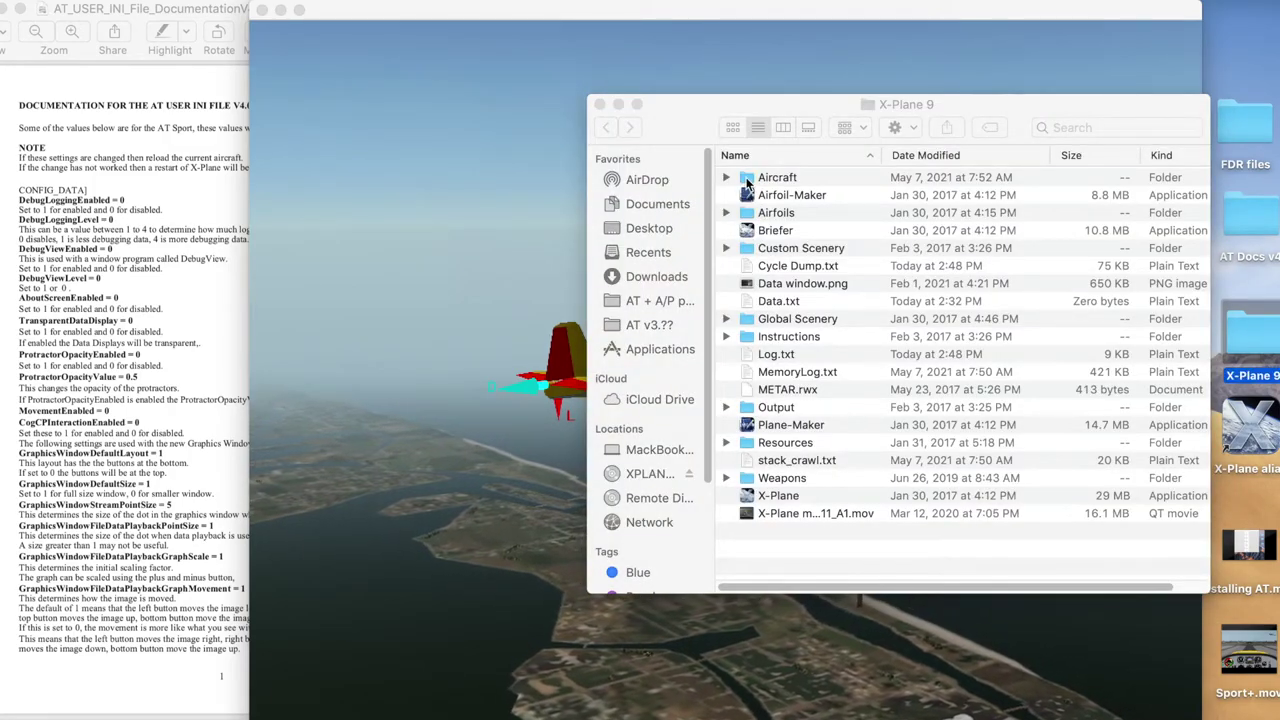
left_click(745, 177)
double_click(745, 177)
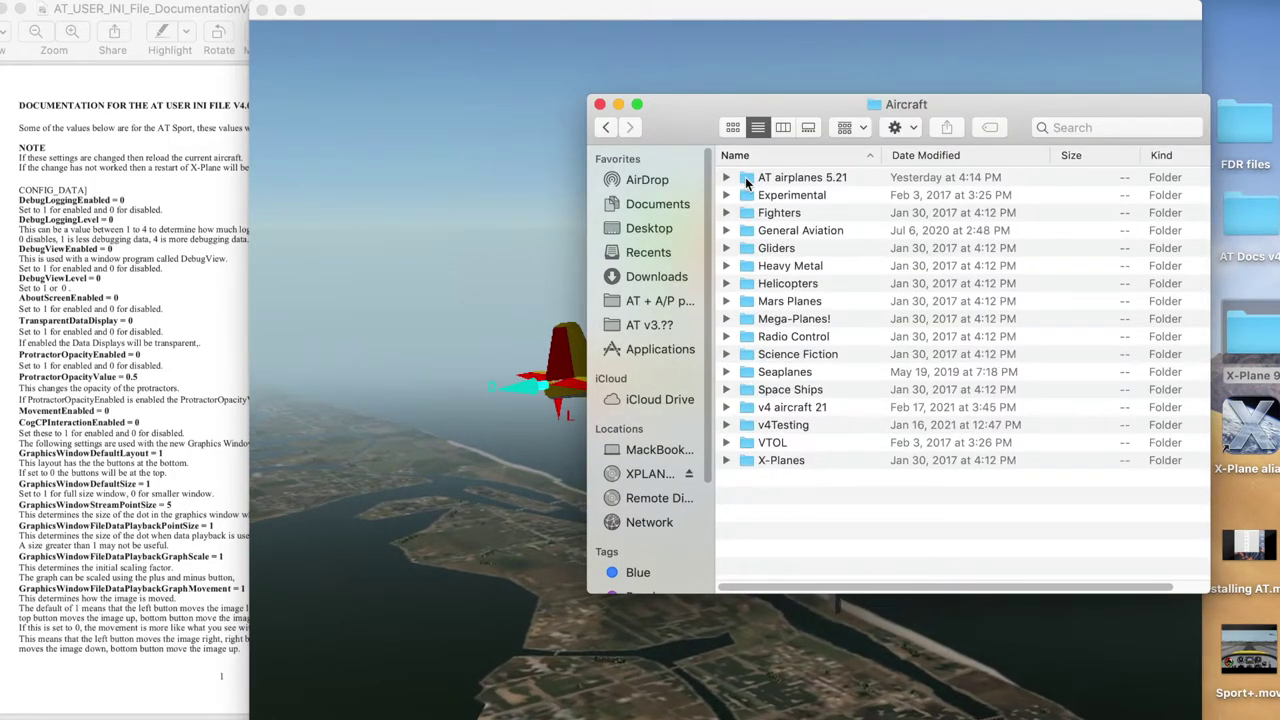
left_click(745, 177)
double_click(745, 177)
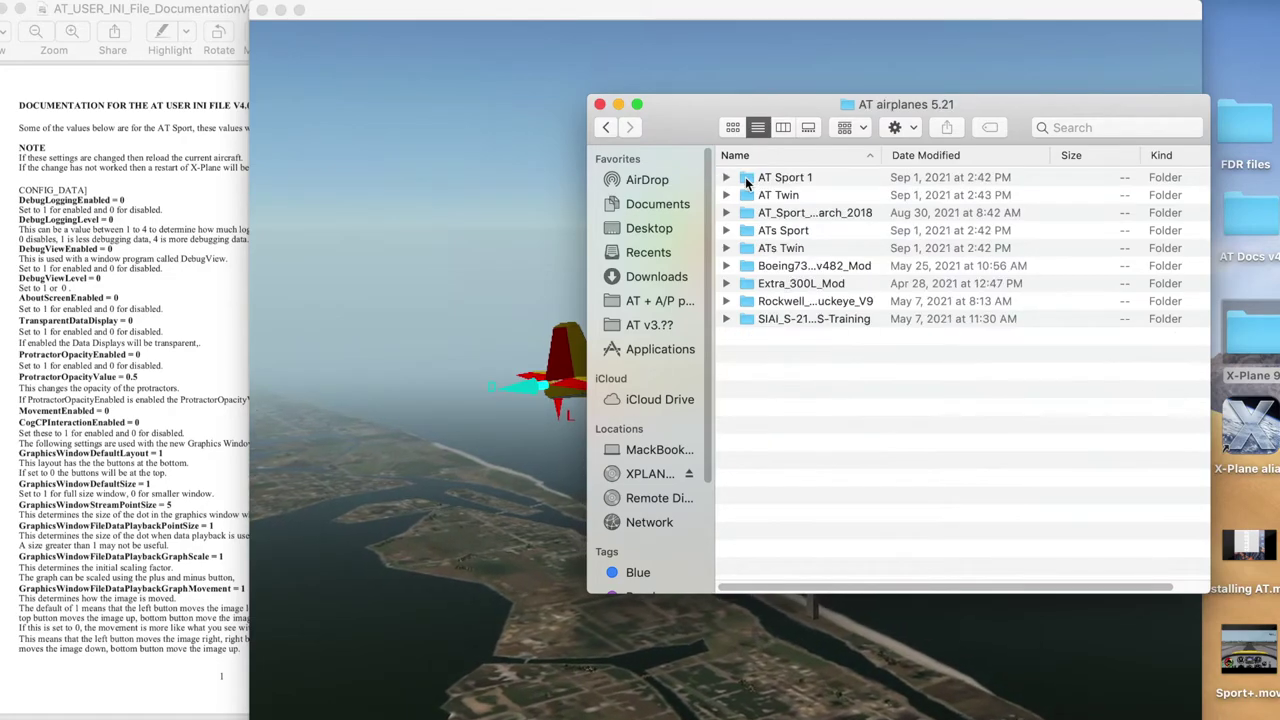
left_click(745, 177)
double_click(745, 177)
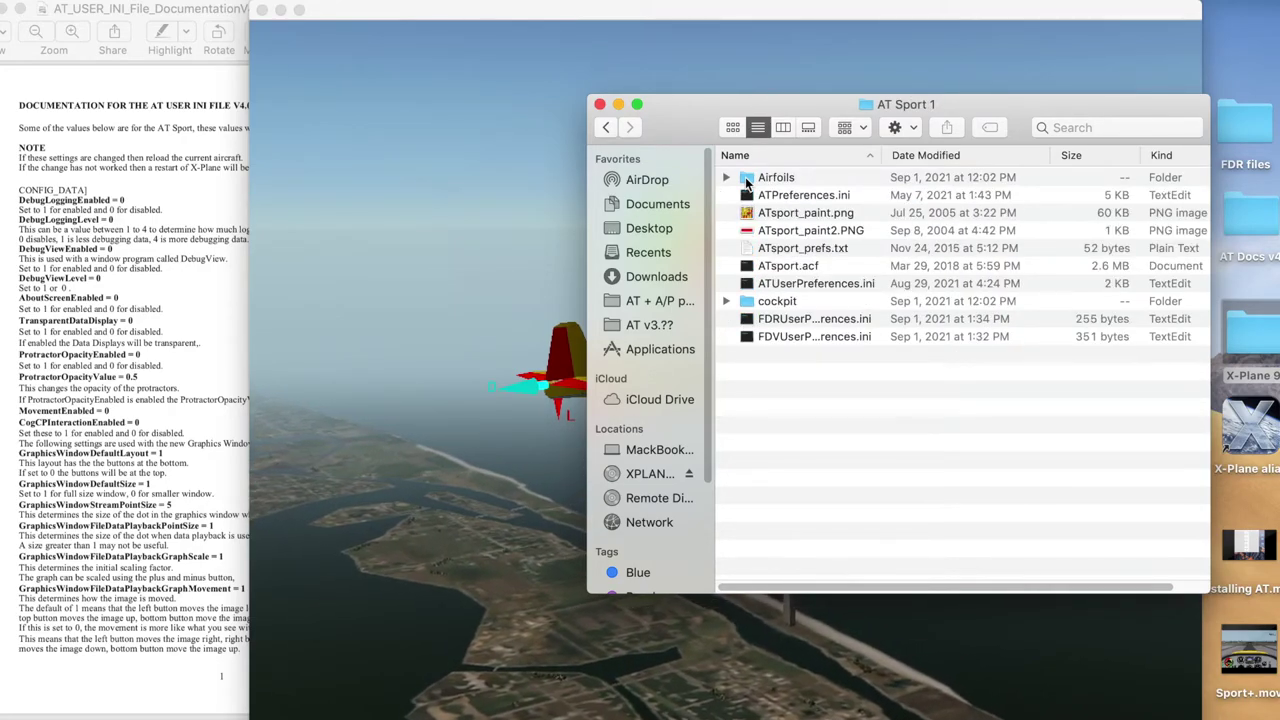
left_click(747, 283)
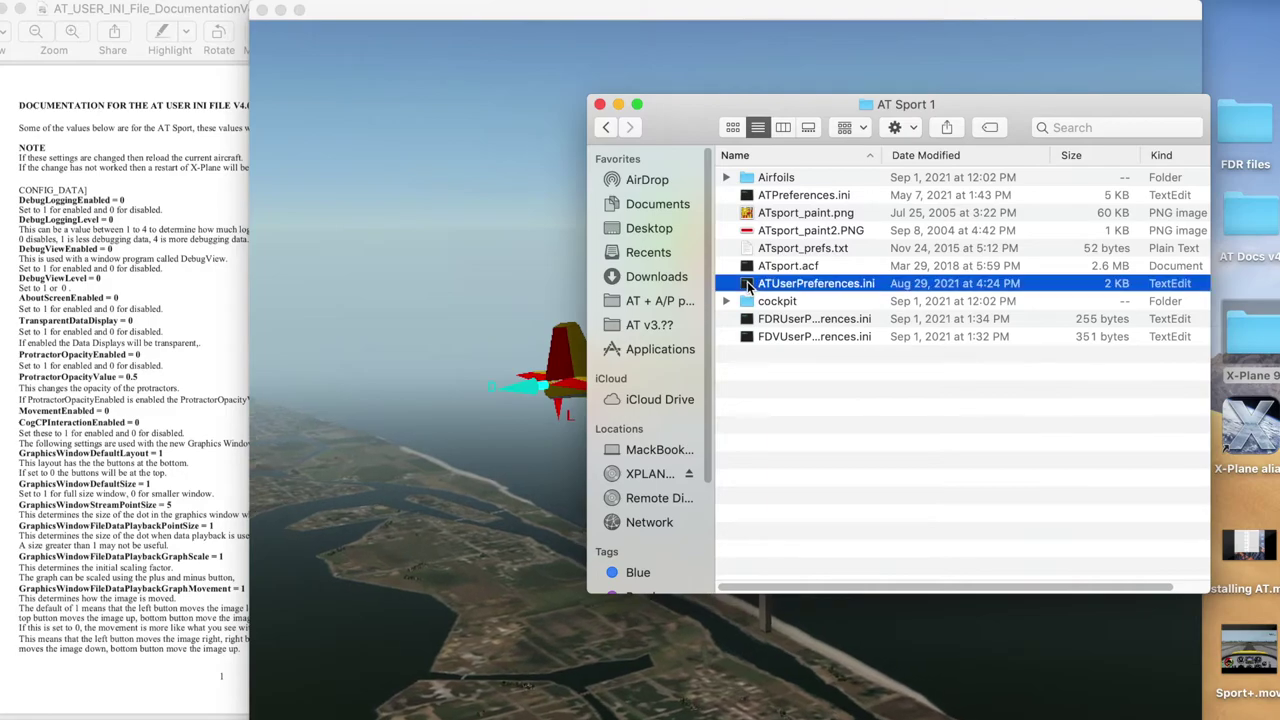
double_click(747, 283)
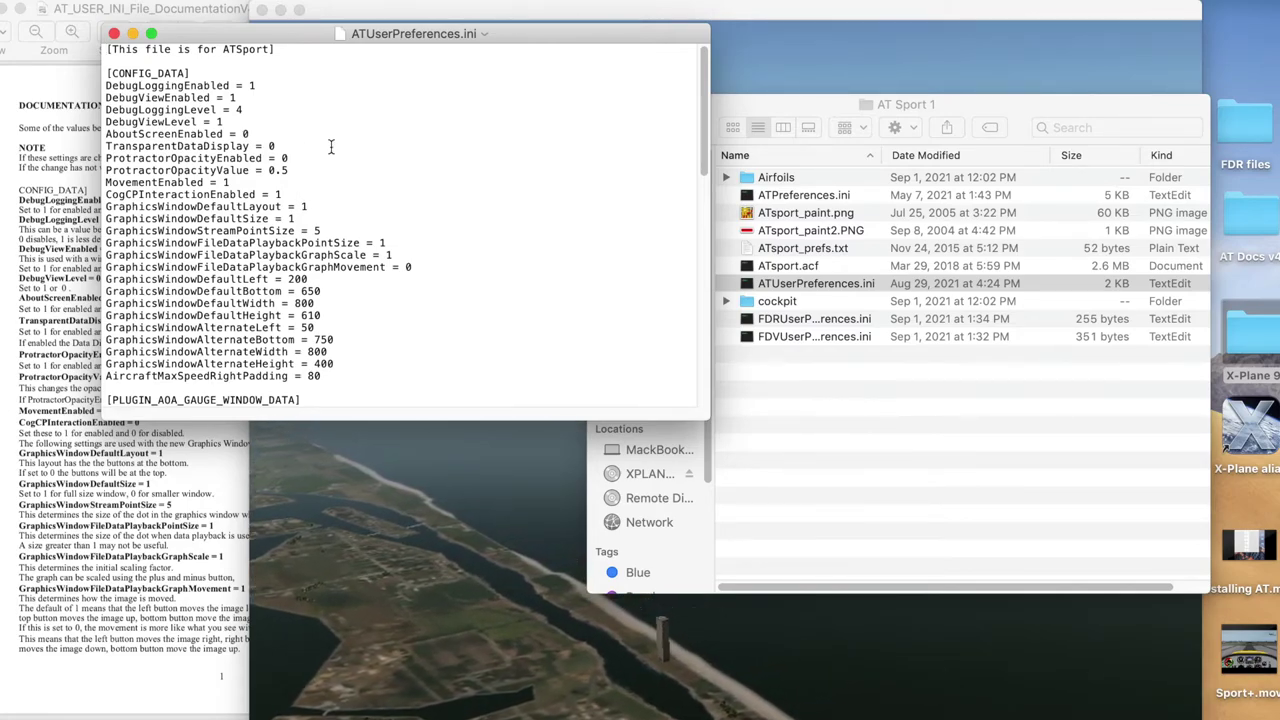
Change ProtractorOpacityEnabled to 1 and move to the ProtractorOpacityValue line
key("BackSpace")
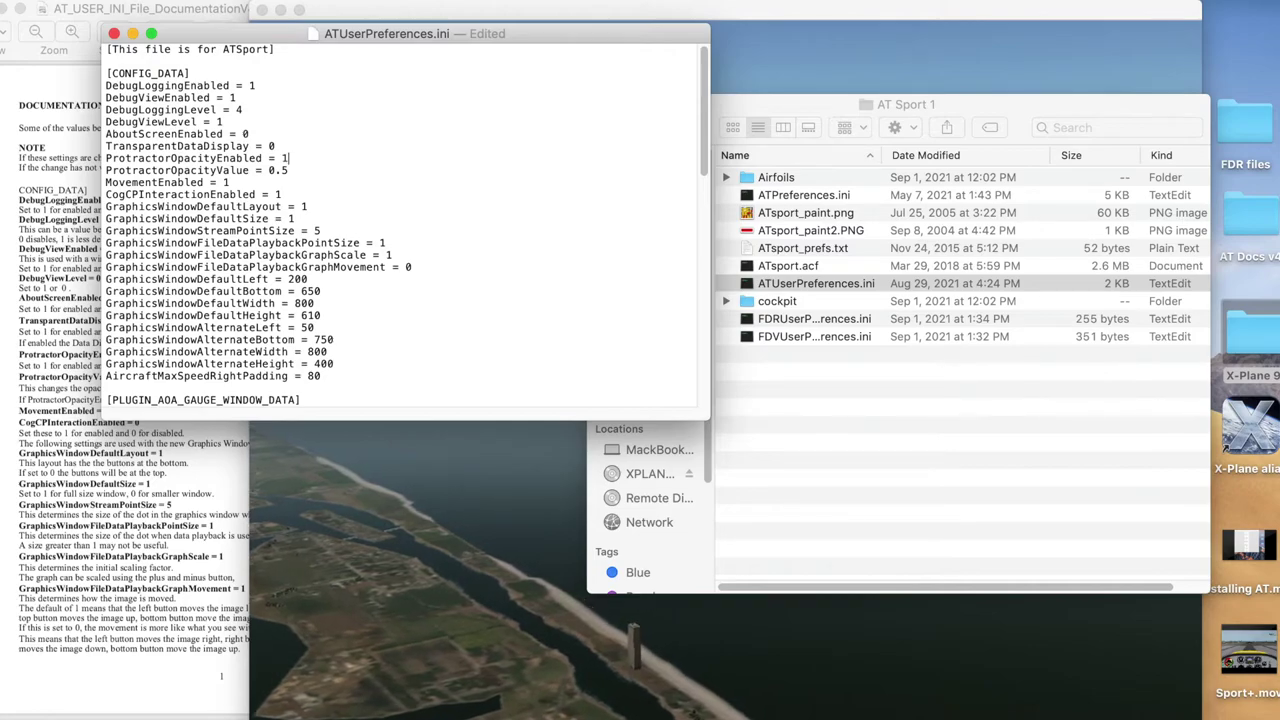
left_click(334, 168)
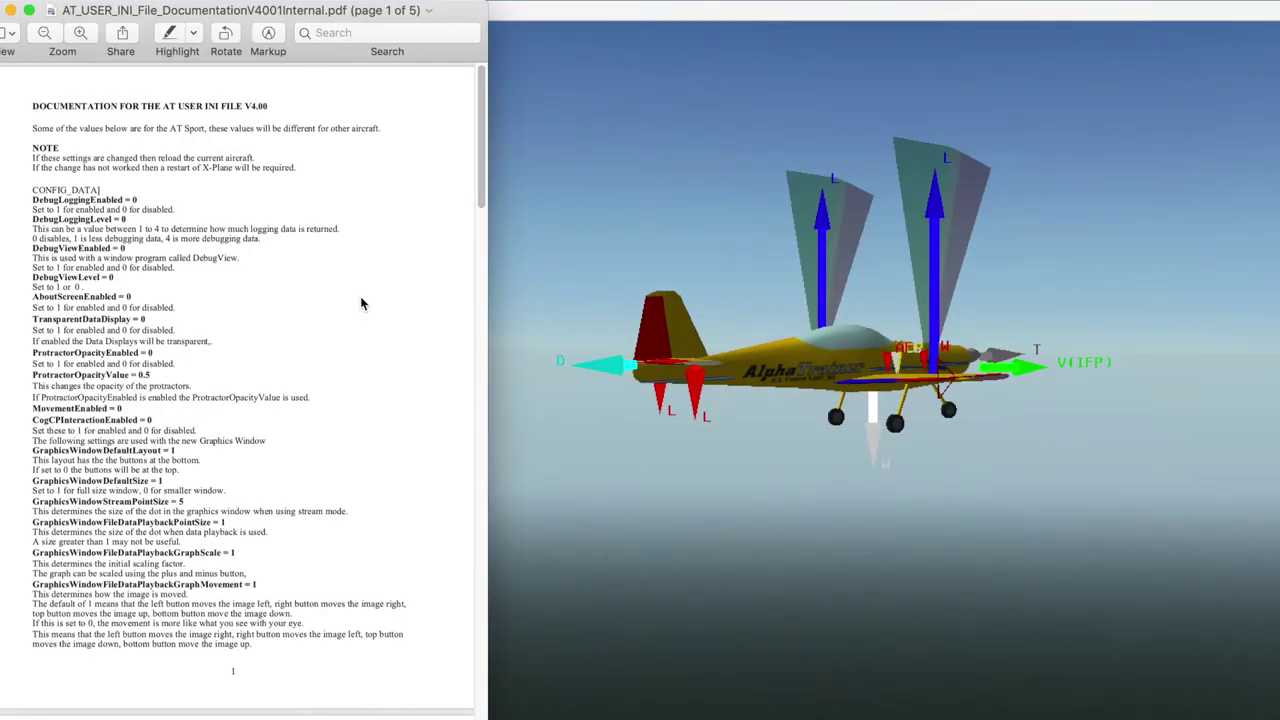
Scroll the INI documentation to the plotter window settings on page 2
scroll(360, 296, "down", 5)
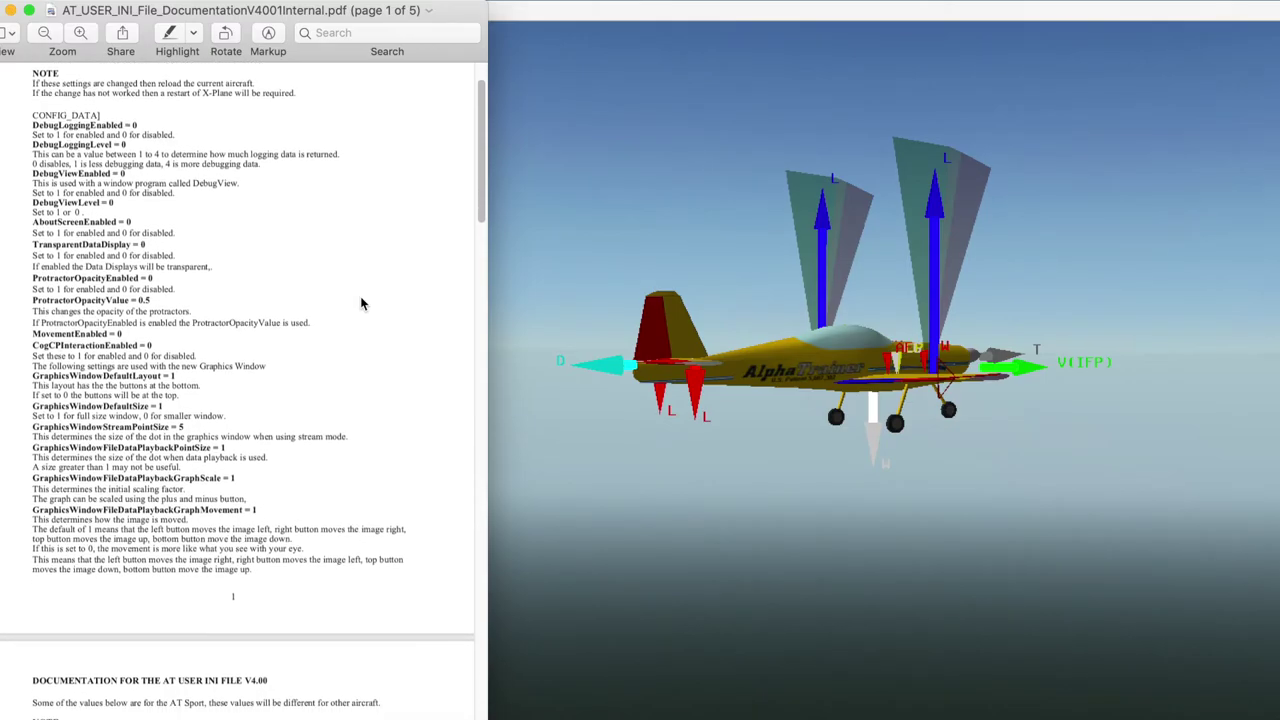
scroll(361, 298, "down", 8)
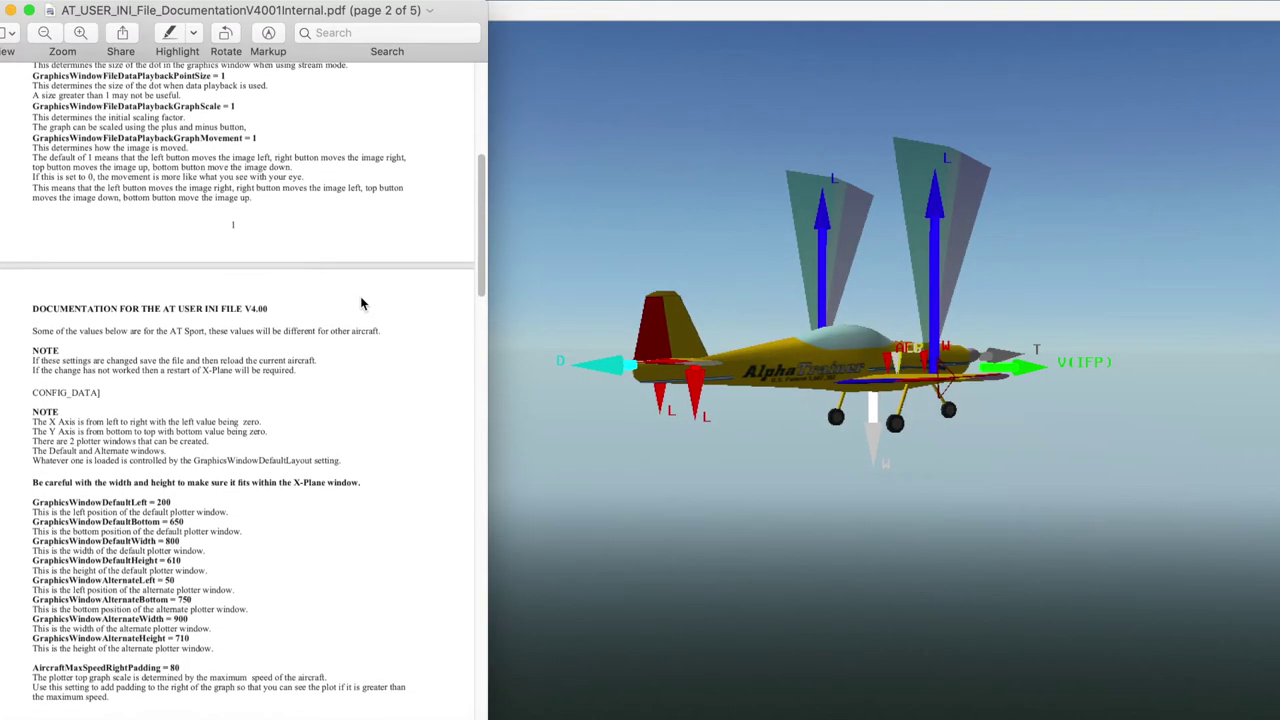
scroll(362, 304, "down", 2)
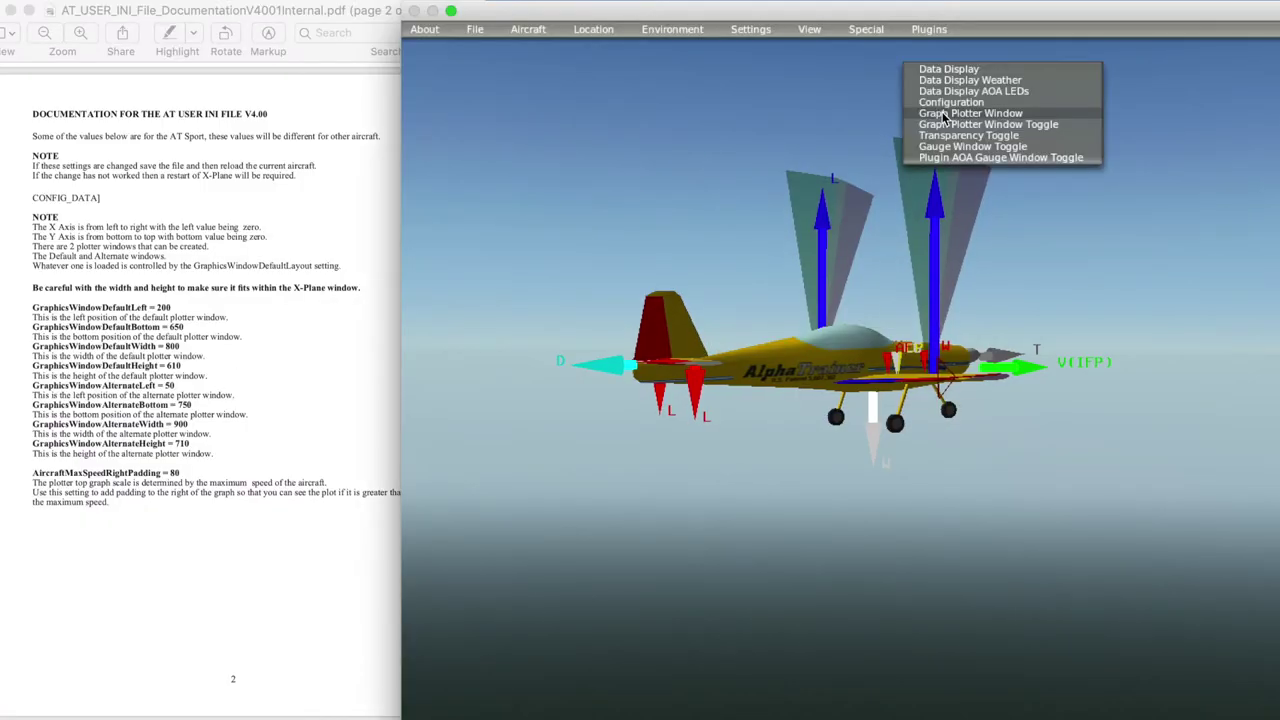
Open the graph plotter window and switch it to its alternate layout
left_click(942, 114)
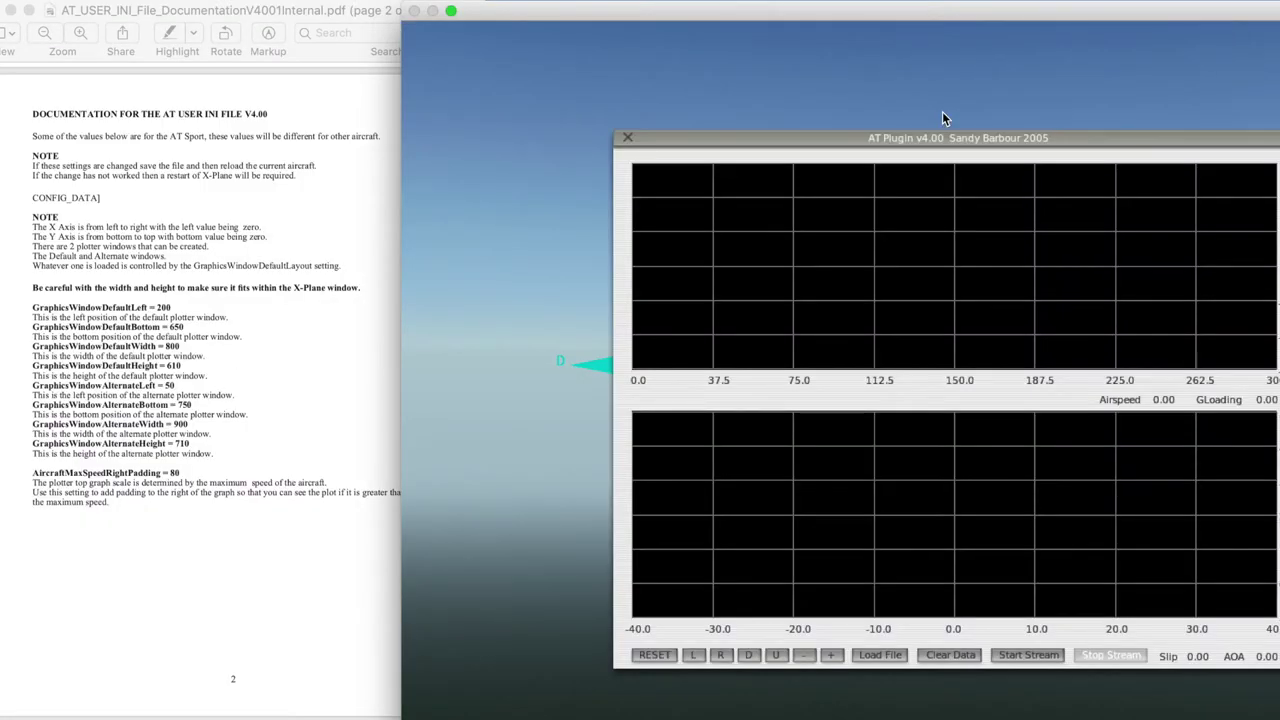
left_click(934, 29)
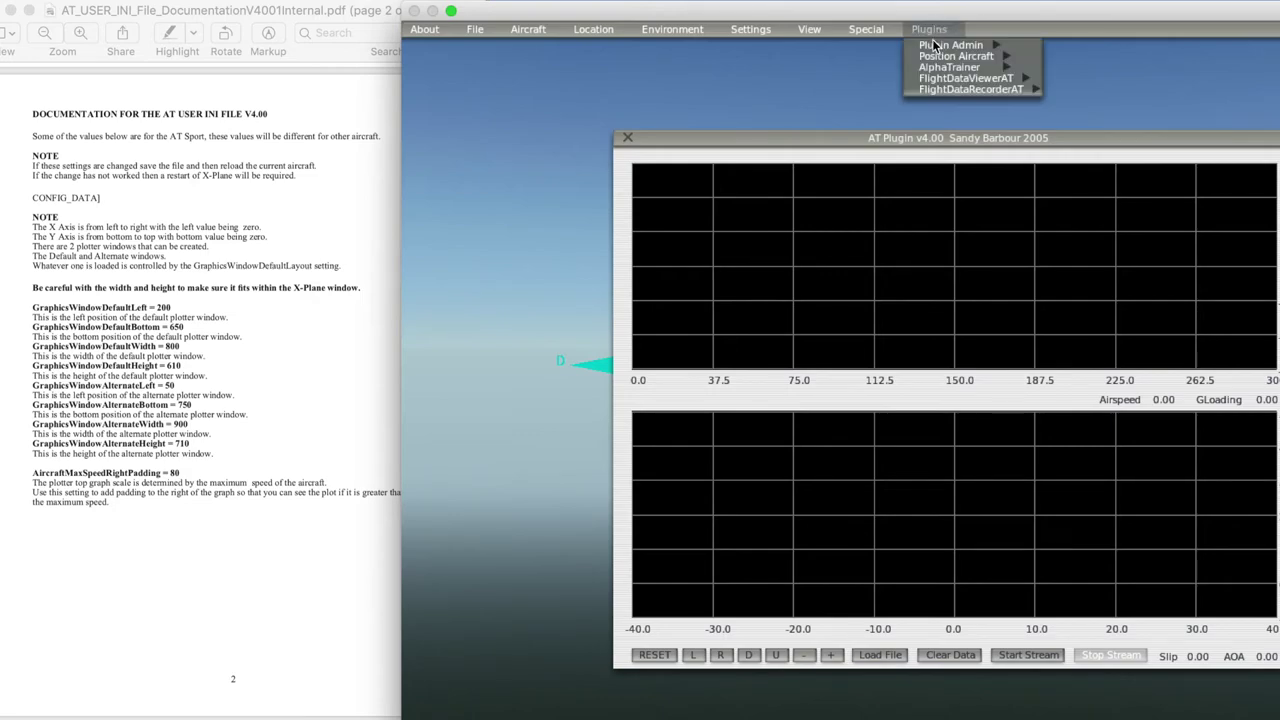
left_click(926, 69)
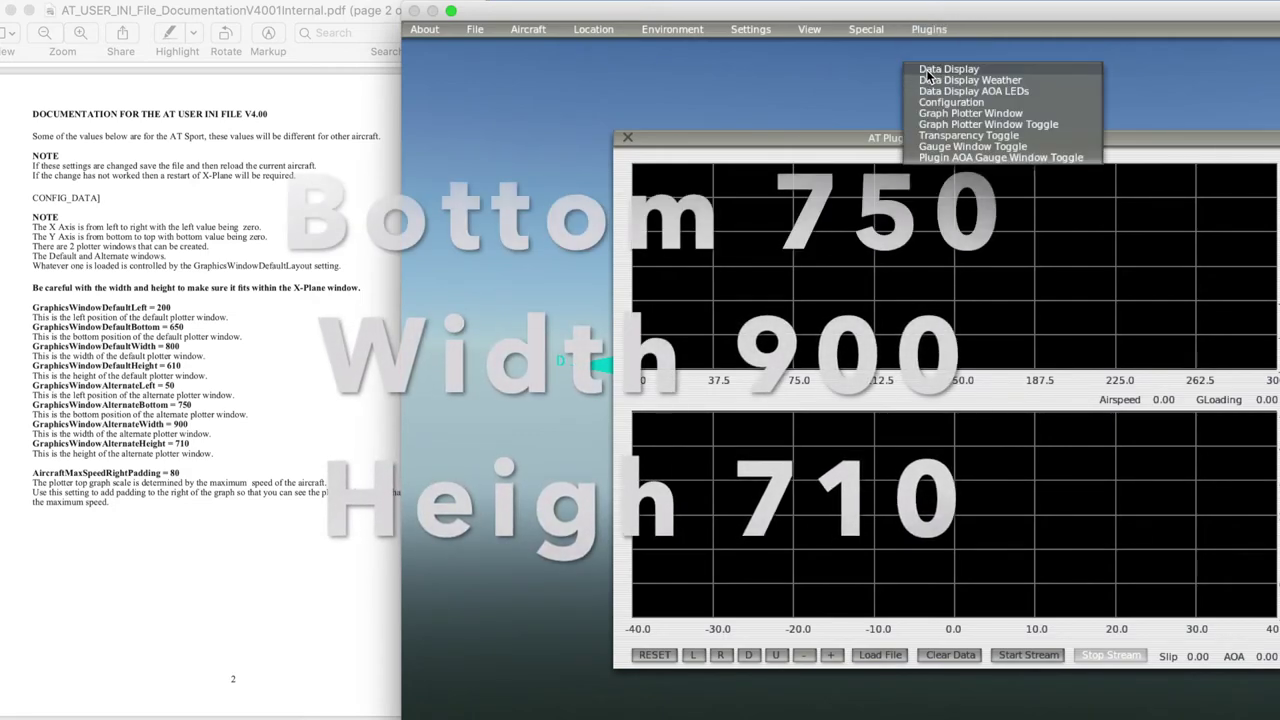
left_click(928, 125)
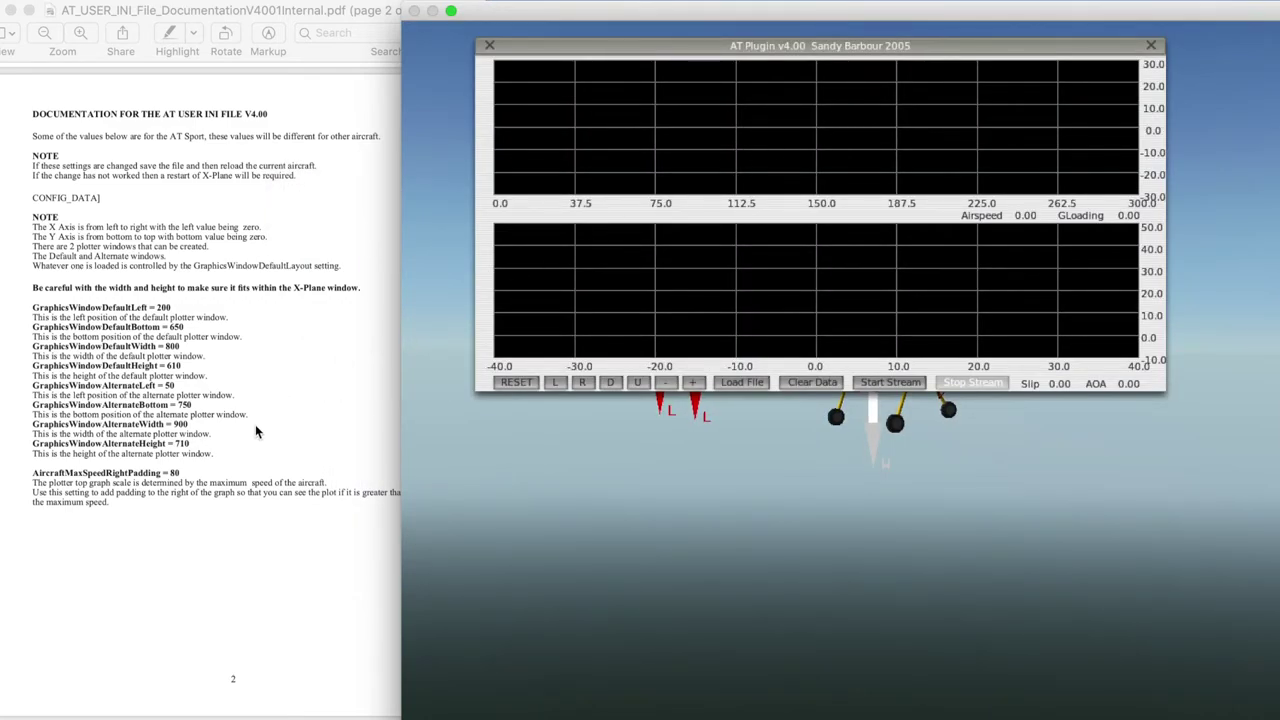
scroll(255, 431, "down", 10)
Scroll through the rest of the documentation, then close the graph plotter window
scroll(255, 431, "down", 15)
scroll(258, 422, "down", 10)
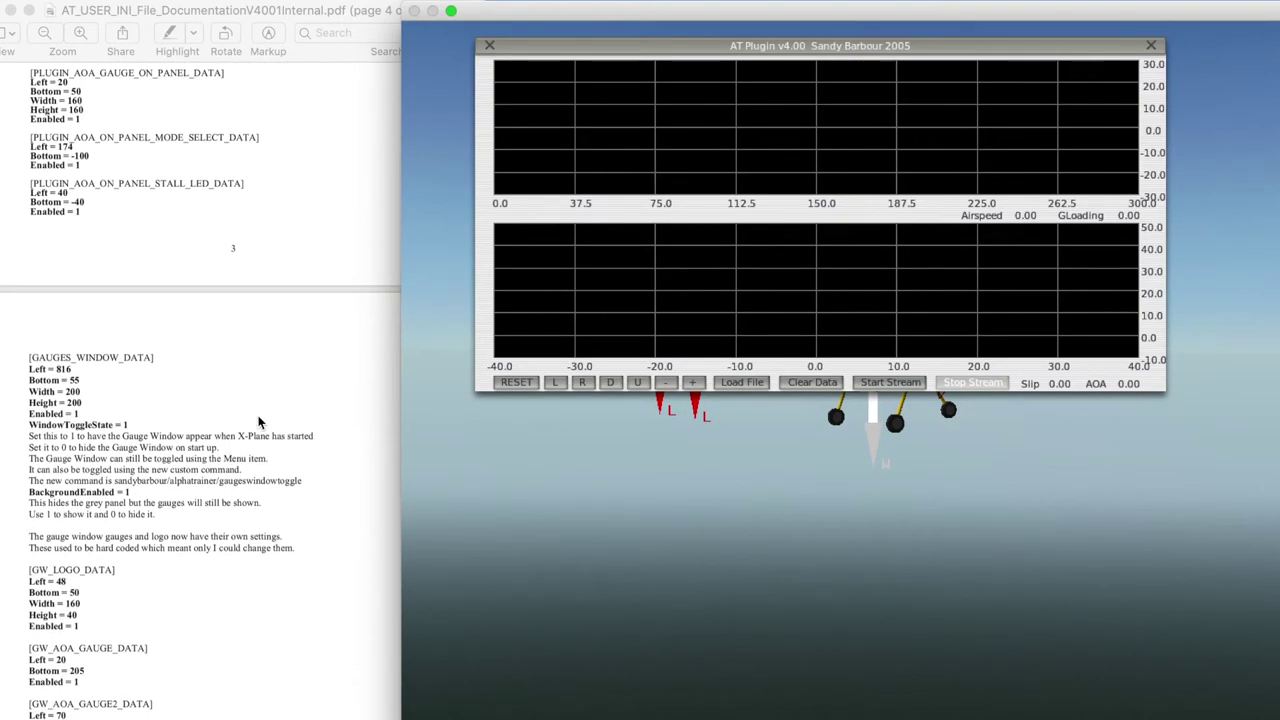
scroll(258, 422, "down", 20)
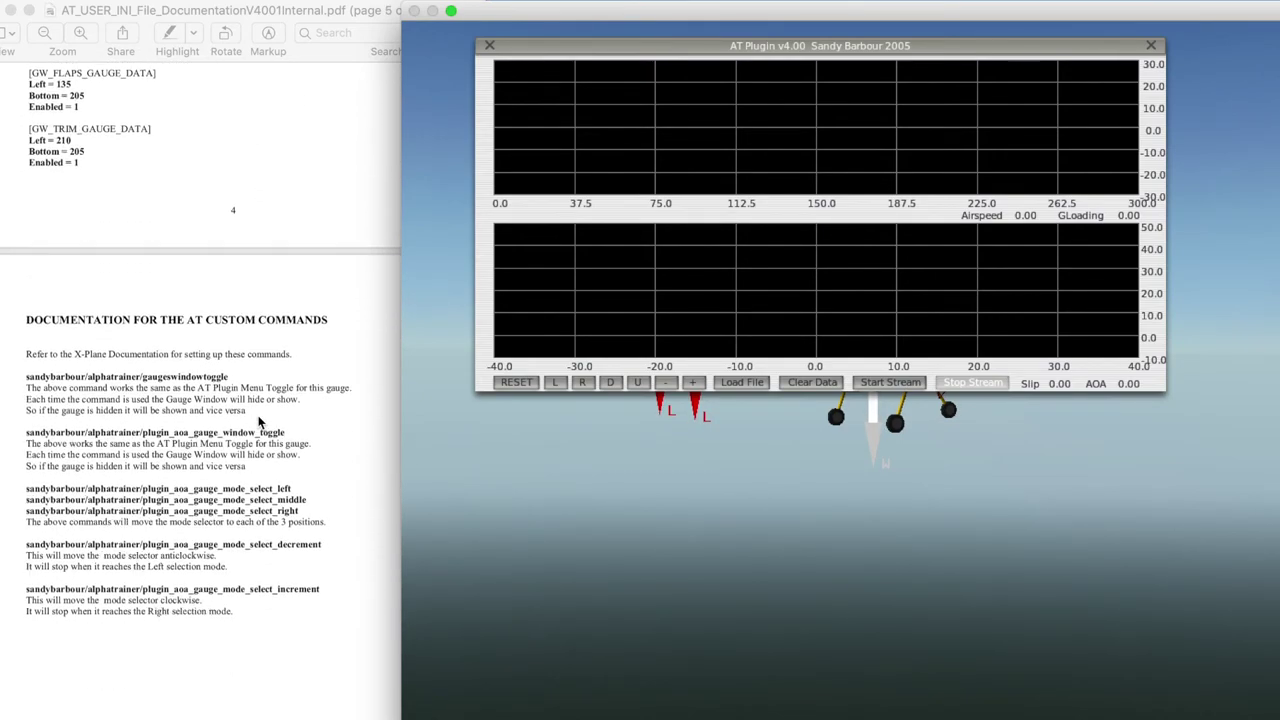
scroll(258, 422, "down", 2)
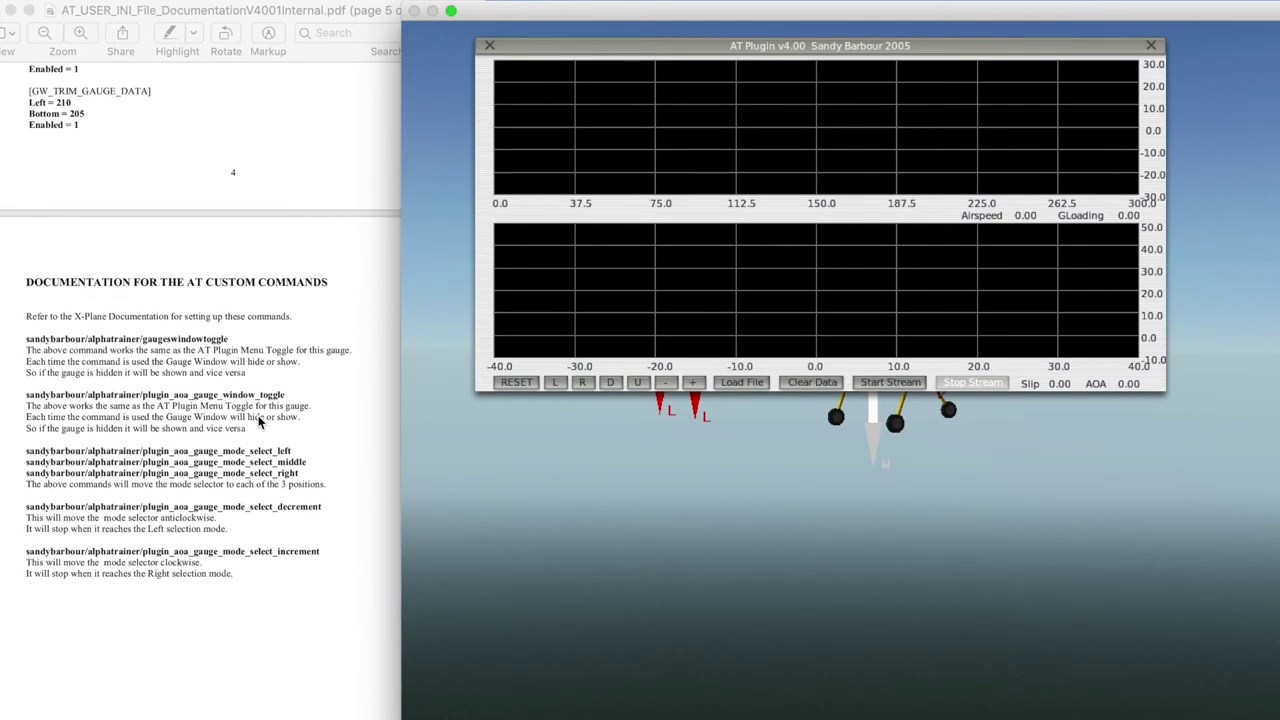
left_click(489, 46)
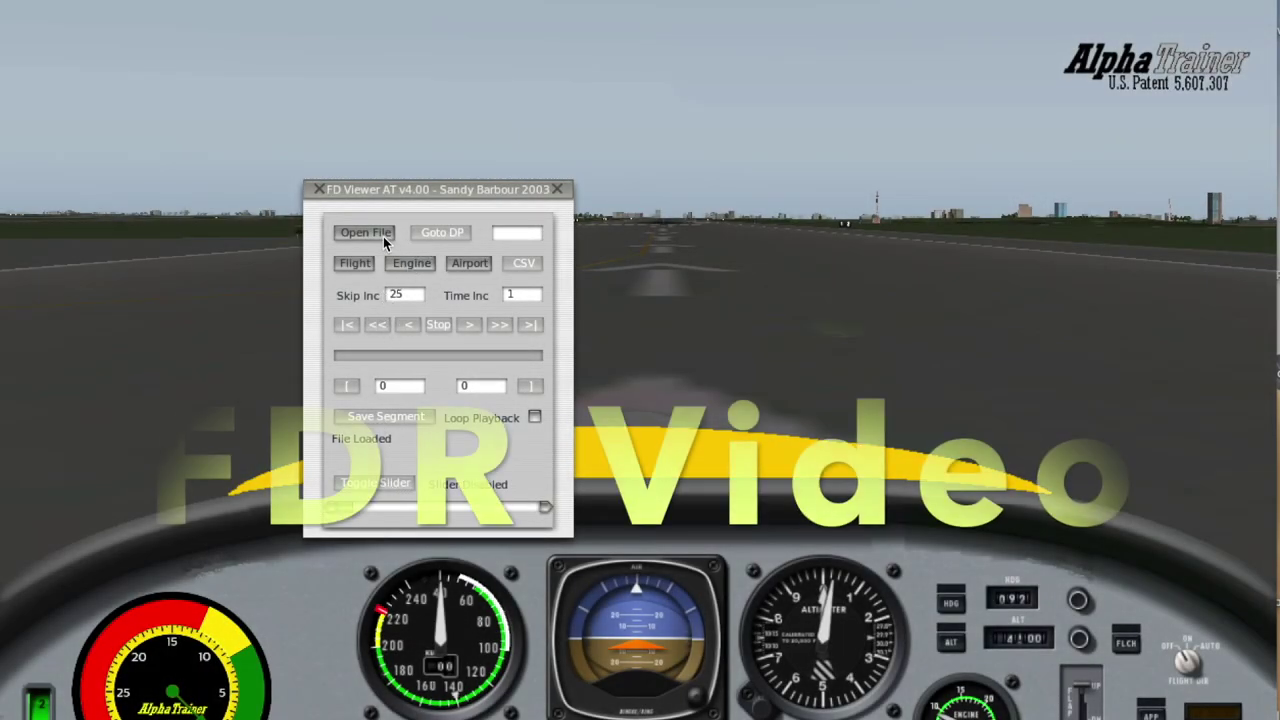
Load Clean Stall 3.frd in the FD Viewer and start its playback
left_click(383, 236)
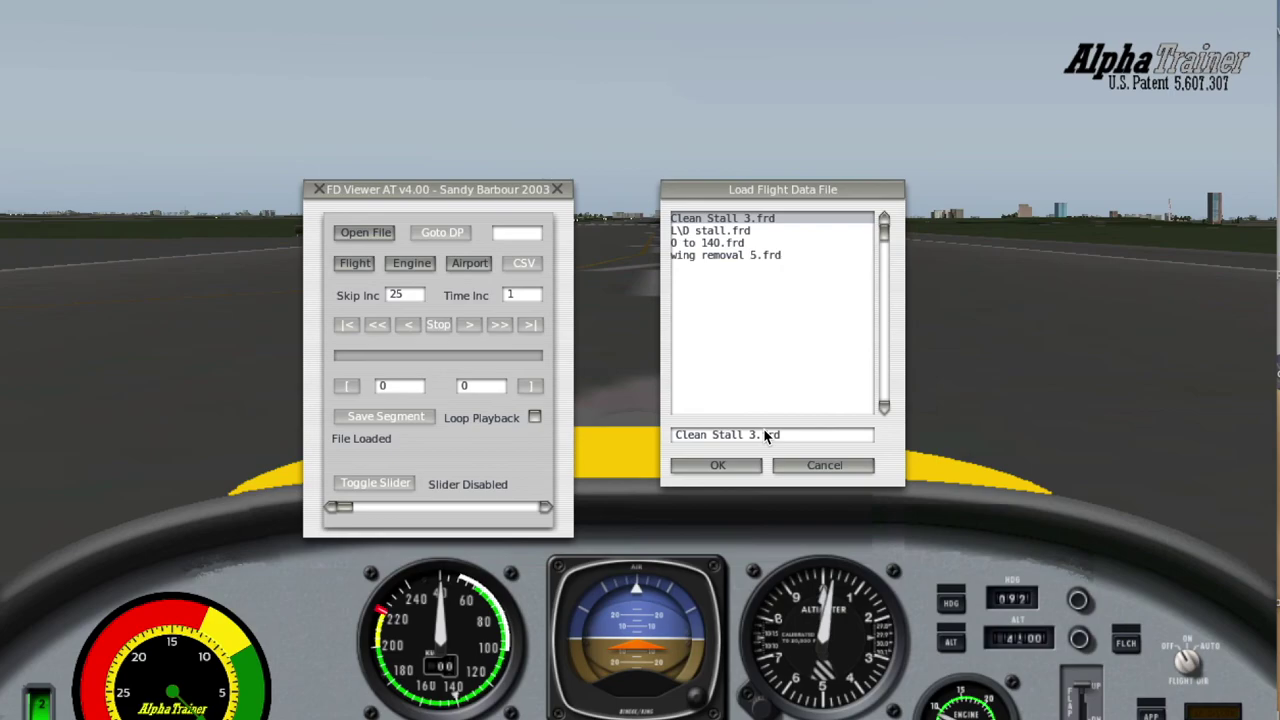
left_click(720, 466)
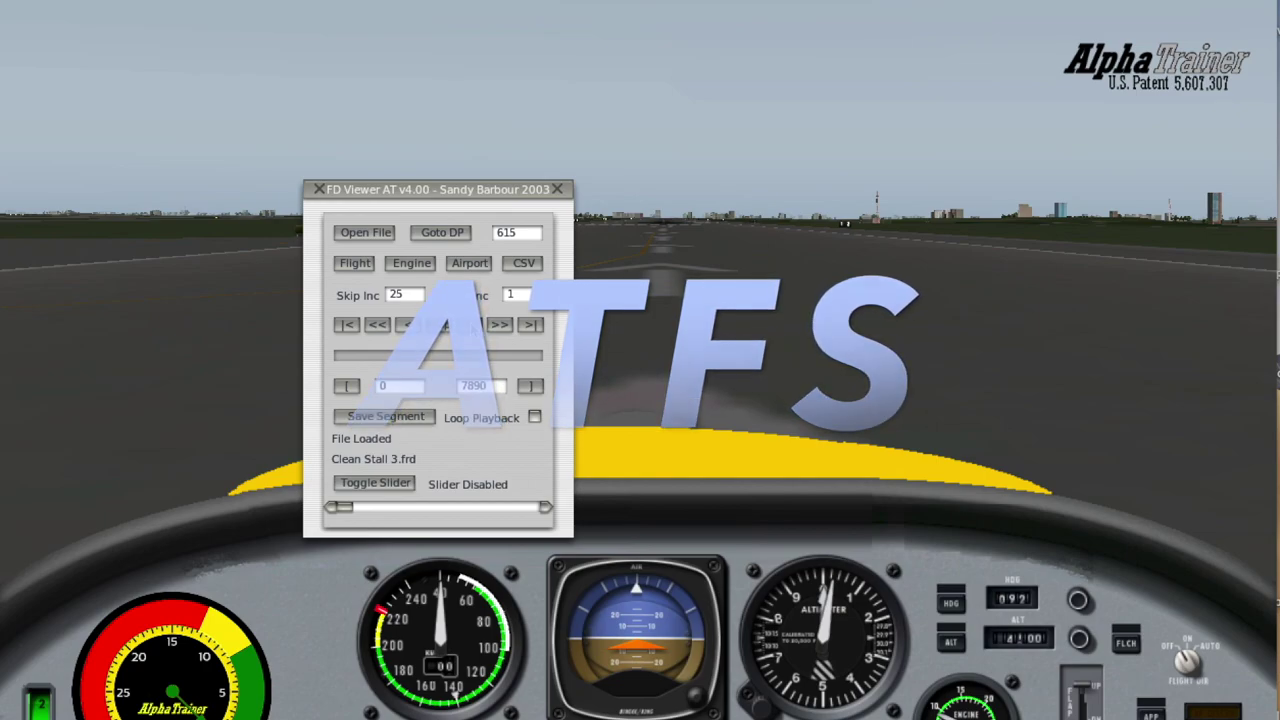
left_click(470, 325)
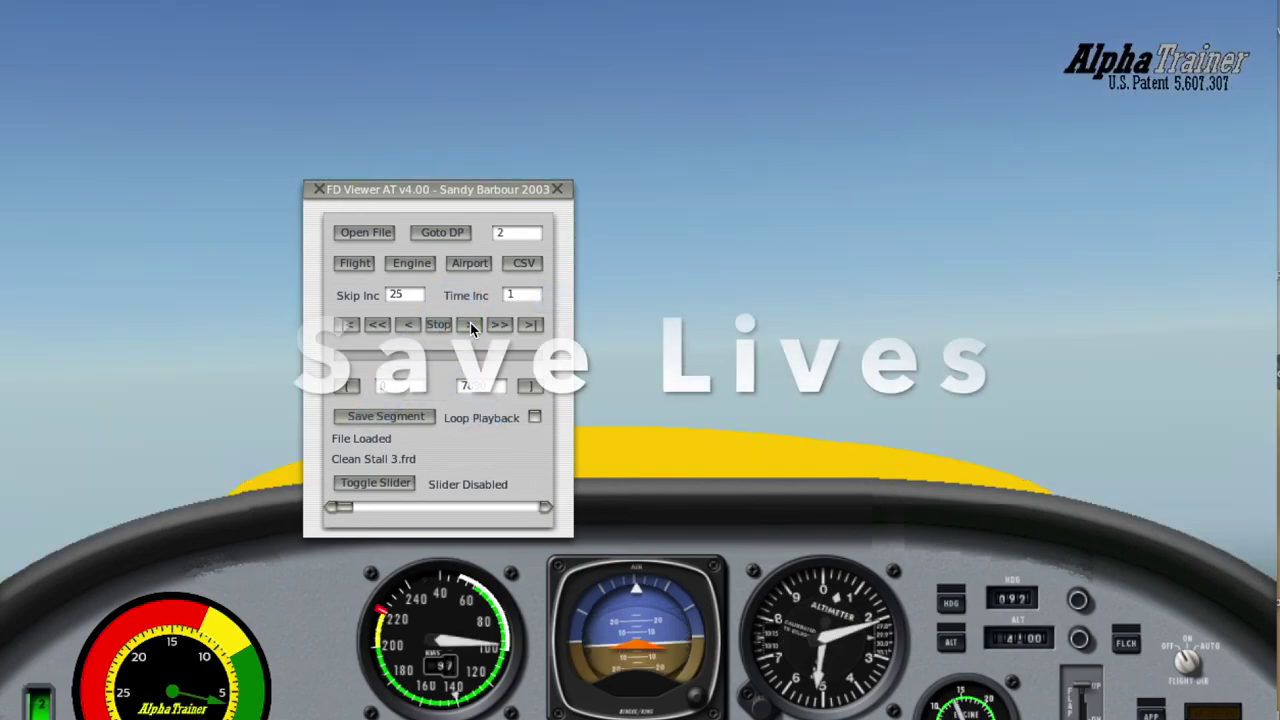